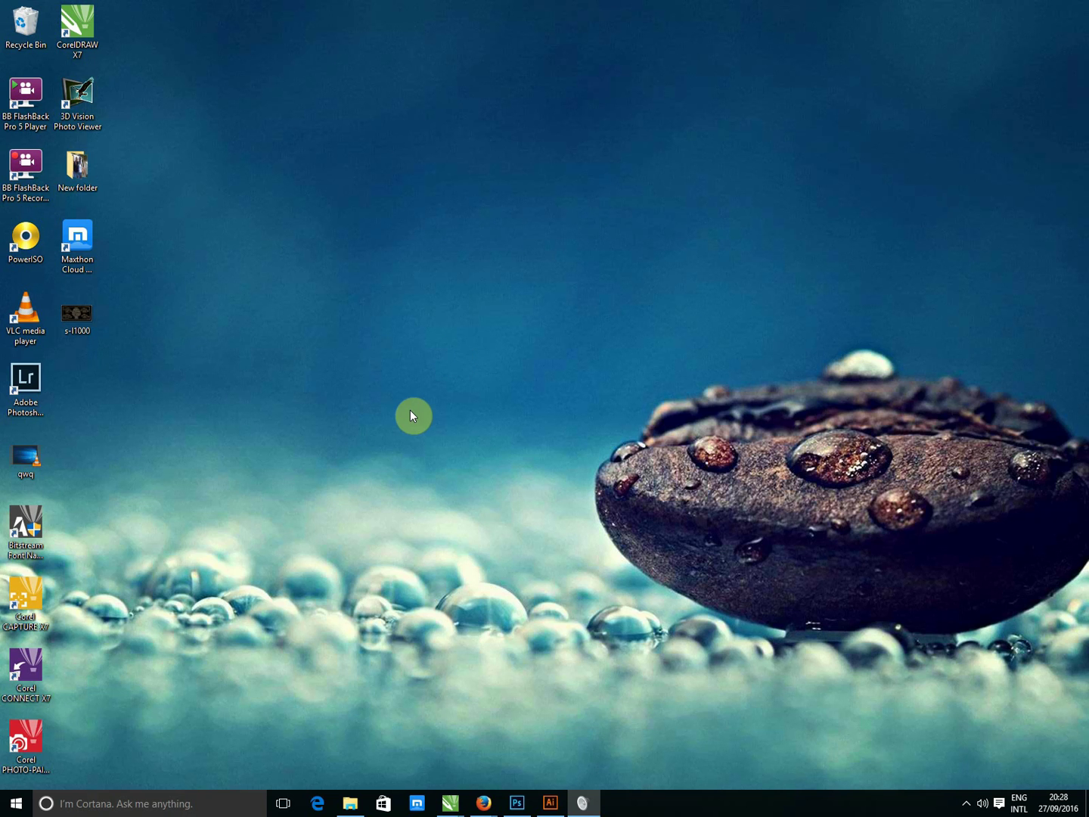
# - Show the Start menu's full app list, scrolled down to Microsoft Edge in the M section
pyautogui.click(63, 776)
pyautogui.press('super')
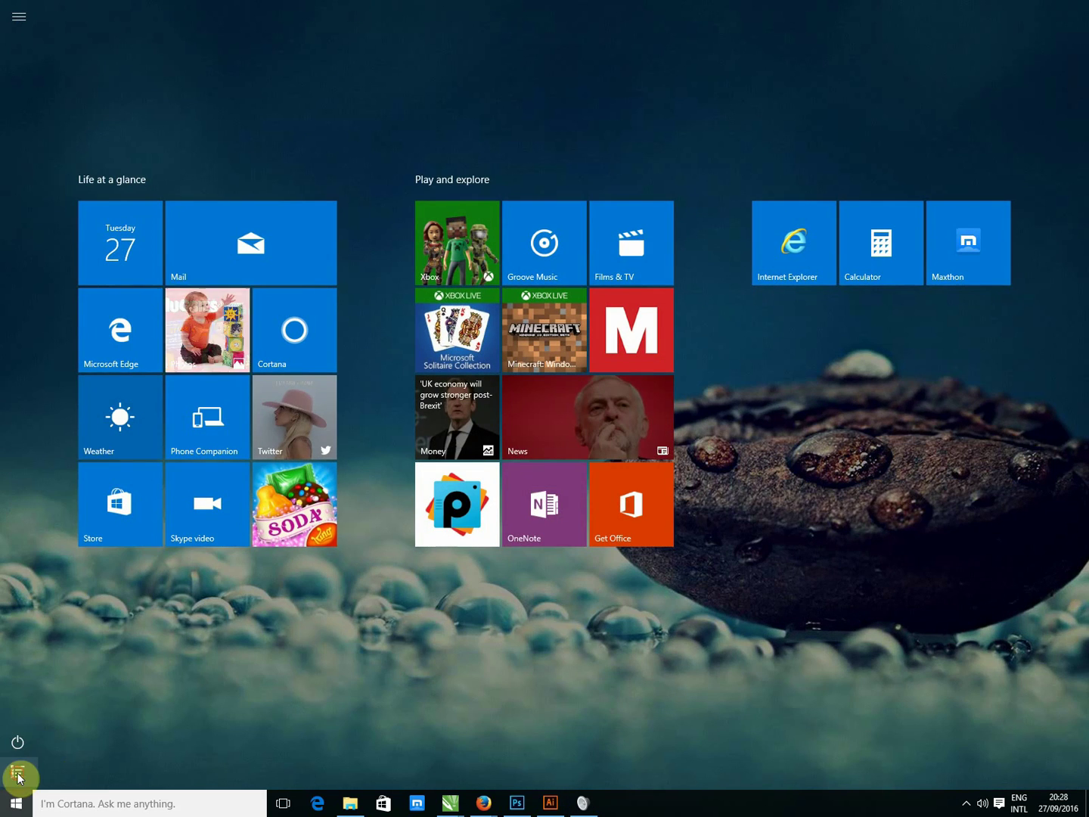
pyautogui.click(18, 775)
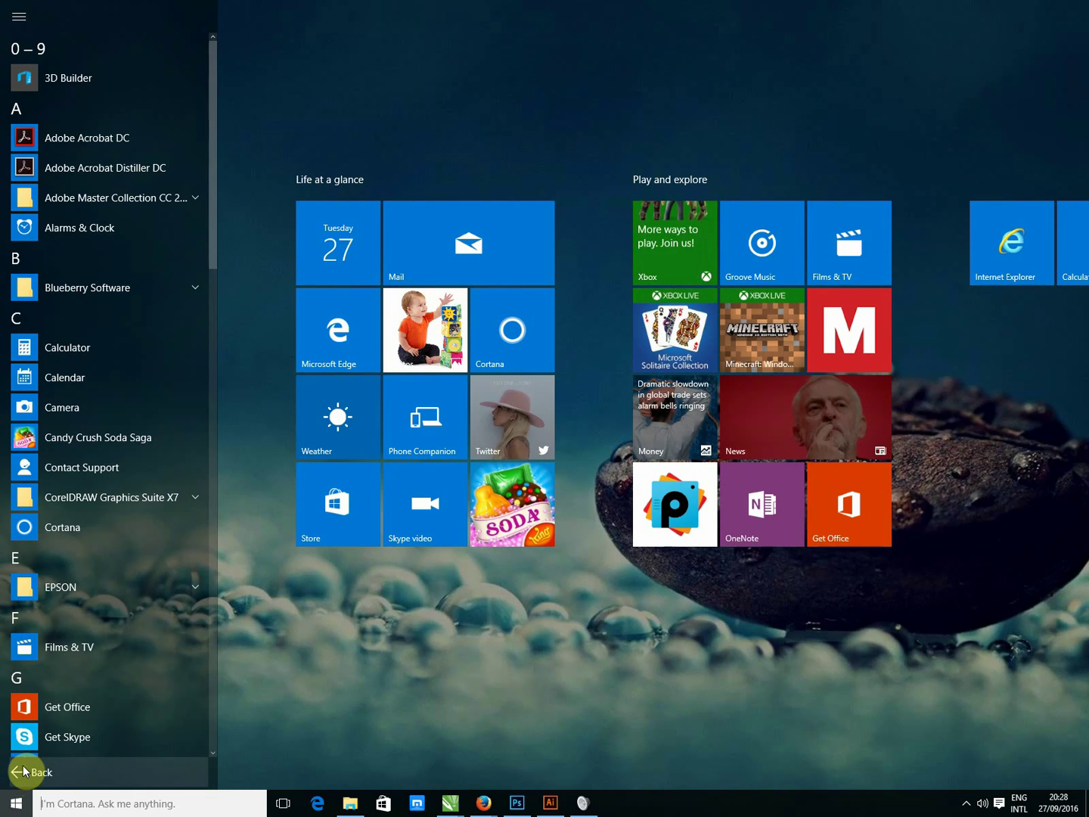
pyautogui.click(210, 130)
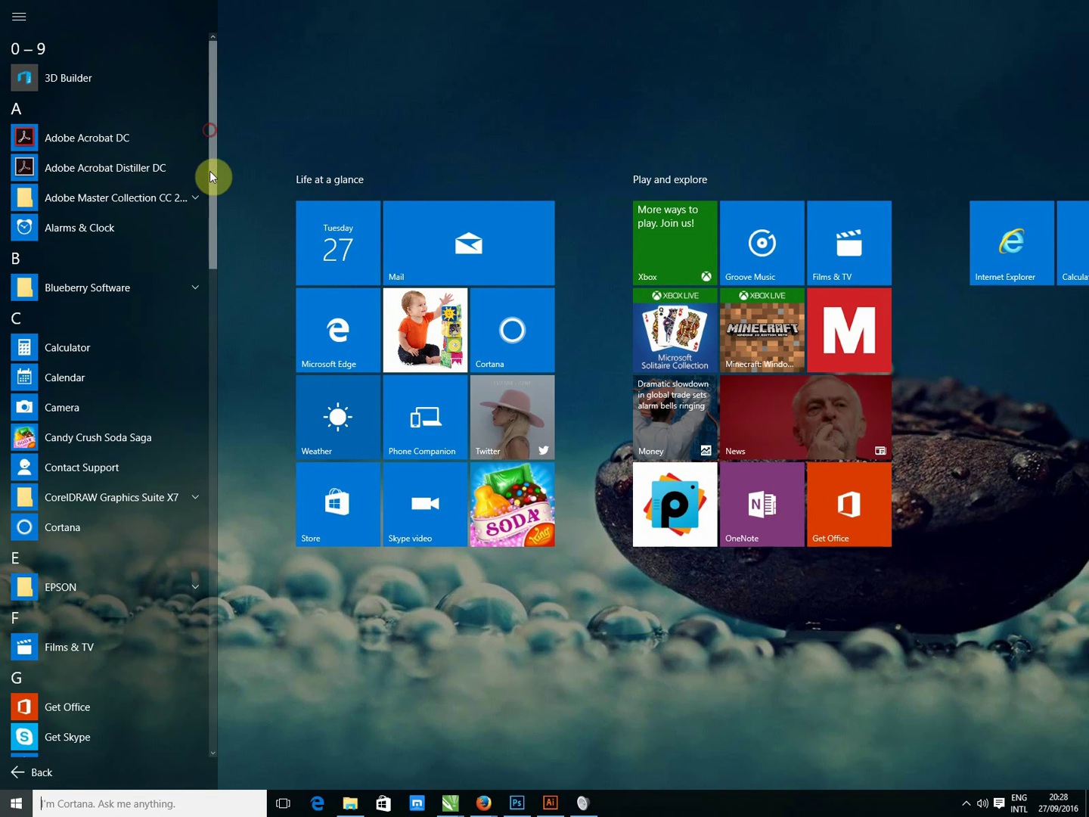
pyautogui.moveTo(210, 170)
pyautogui.mouseDown()
pyautogui.moveTo(203, 220)
pyautogui.moveTo(231, 370)
pyautogui.moveTo(225, 332)
pyautogui.mouseUp()
pyautogui.click(78, 391)
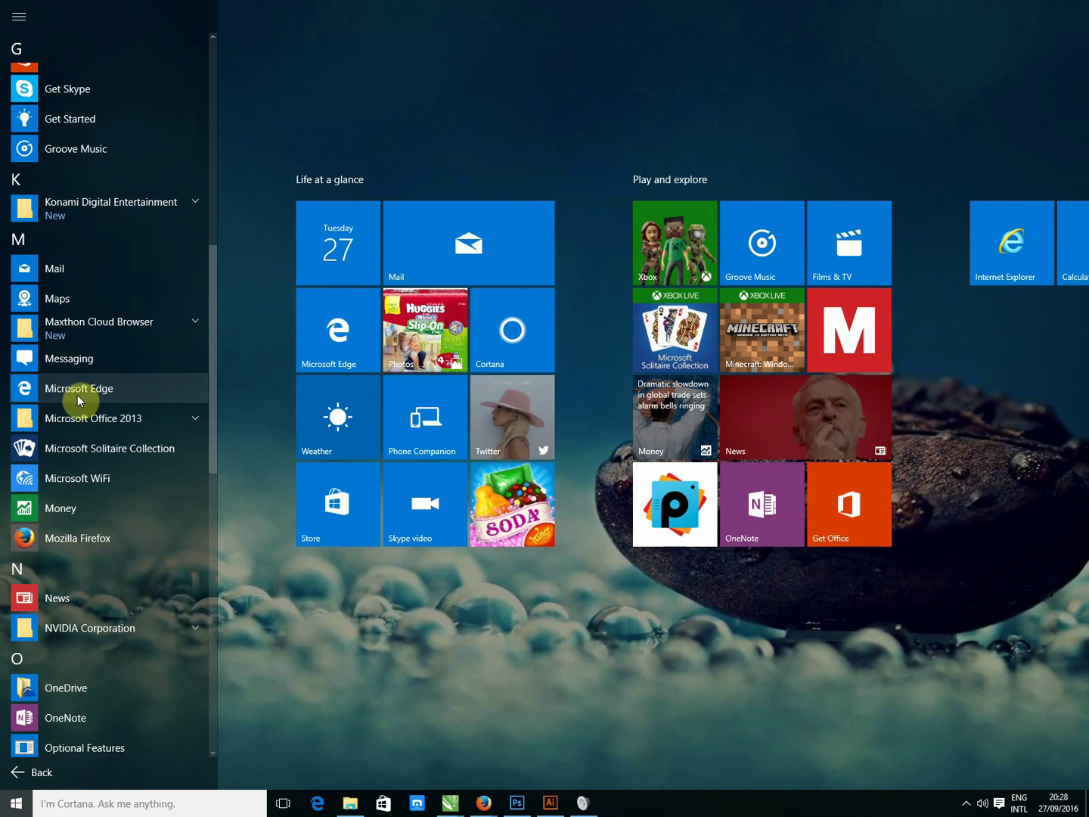
# - Launch Microsoft Edge and search the web for the Opera browser
pyautogui.click(76, 392)
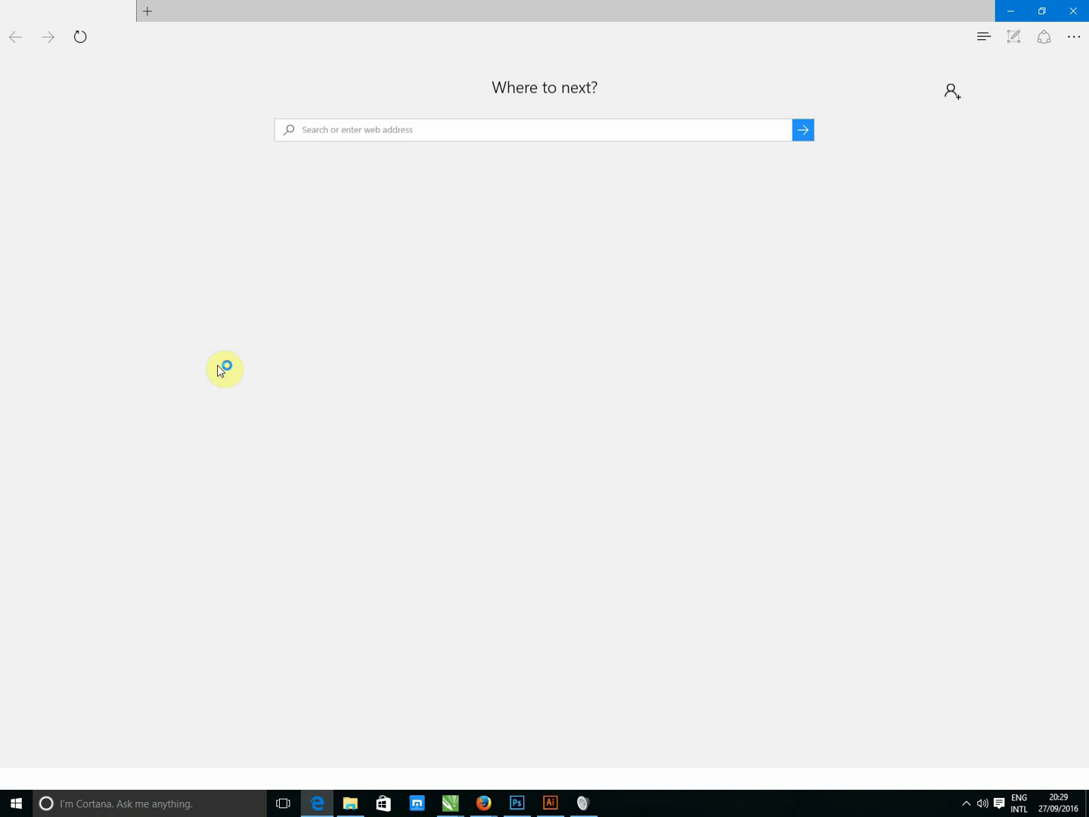
pyautogui.write('P')
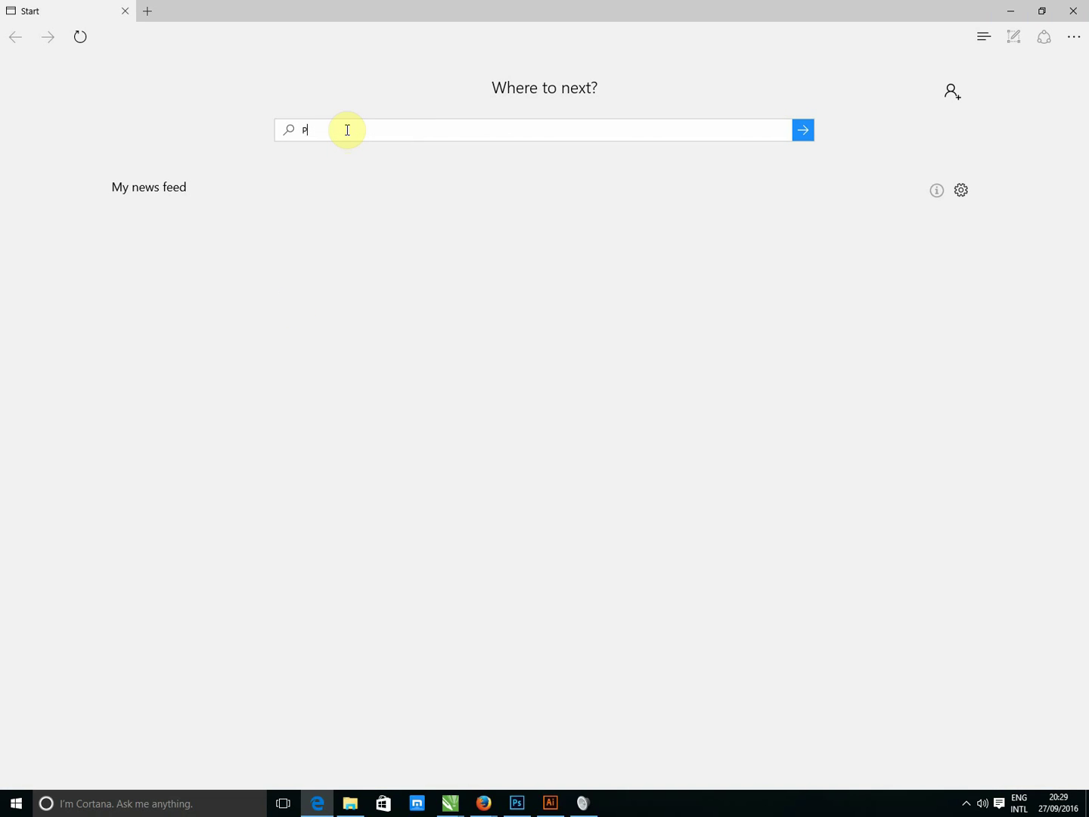
pyautogui.press('BackSpace')
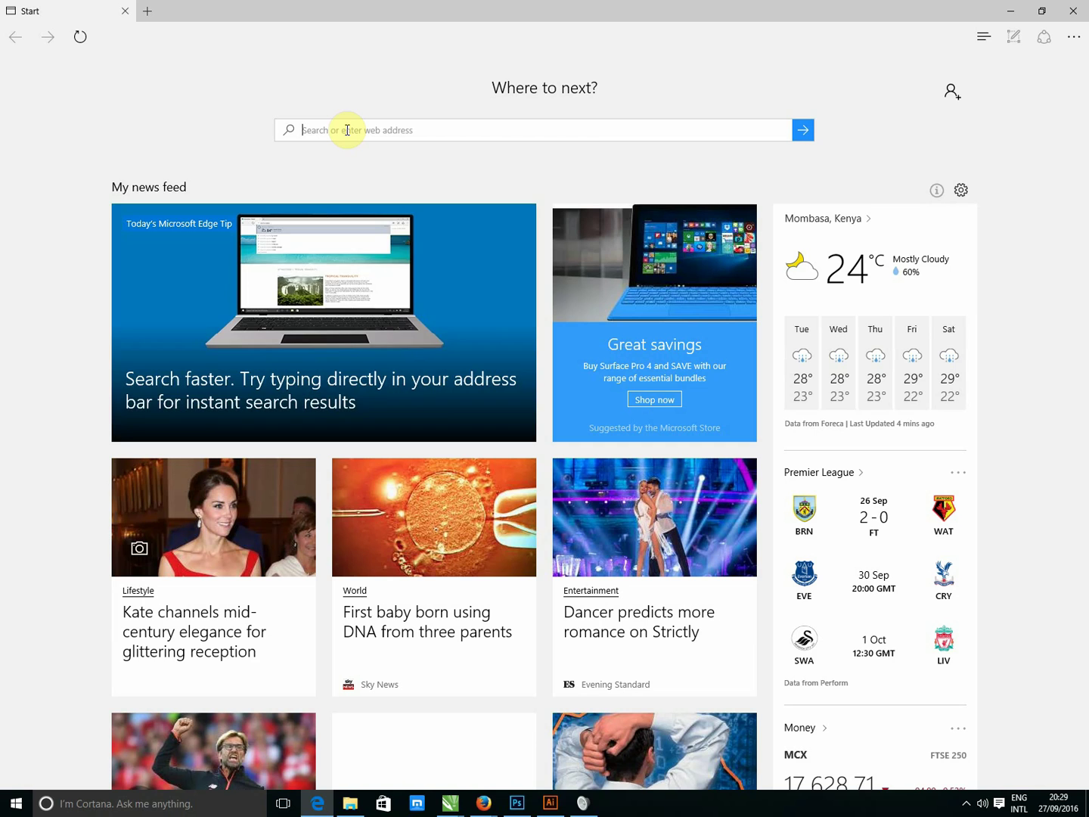
pyautogui.write('Opere Browser')
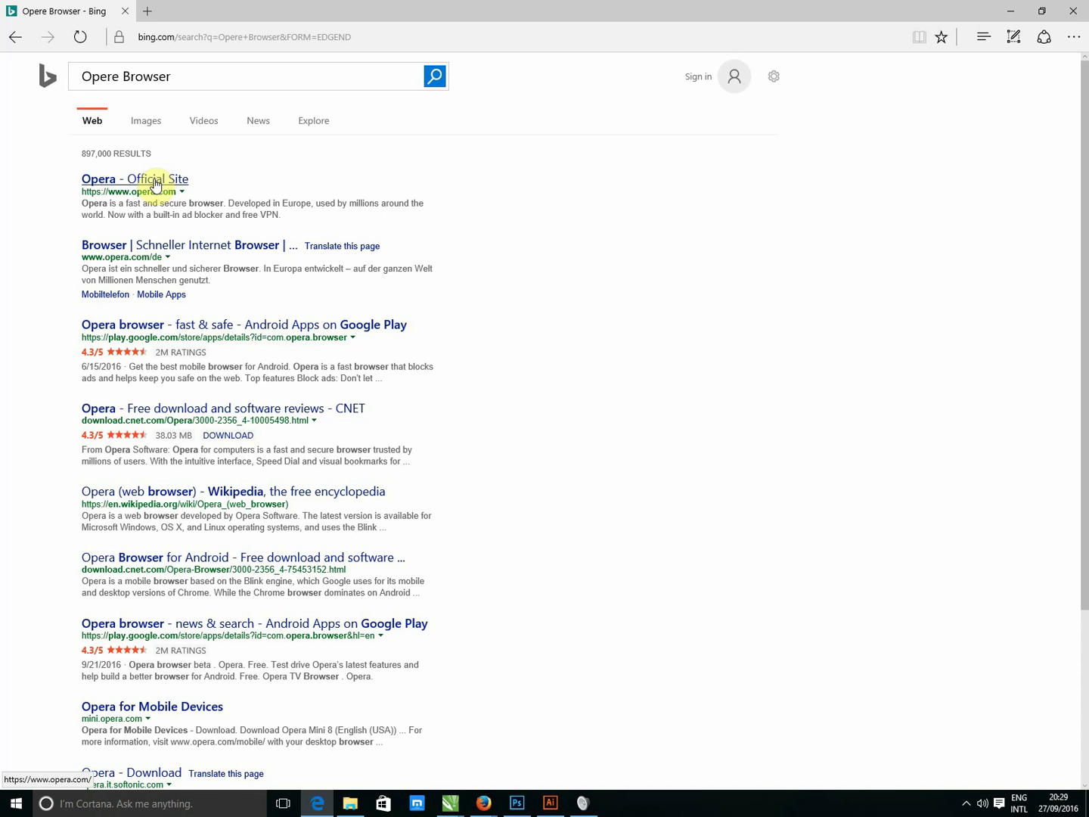
# - Go to Opera's official site from the results and request the Windows download
pyautogui.click(155, 183)
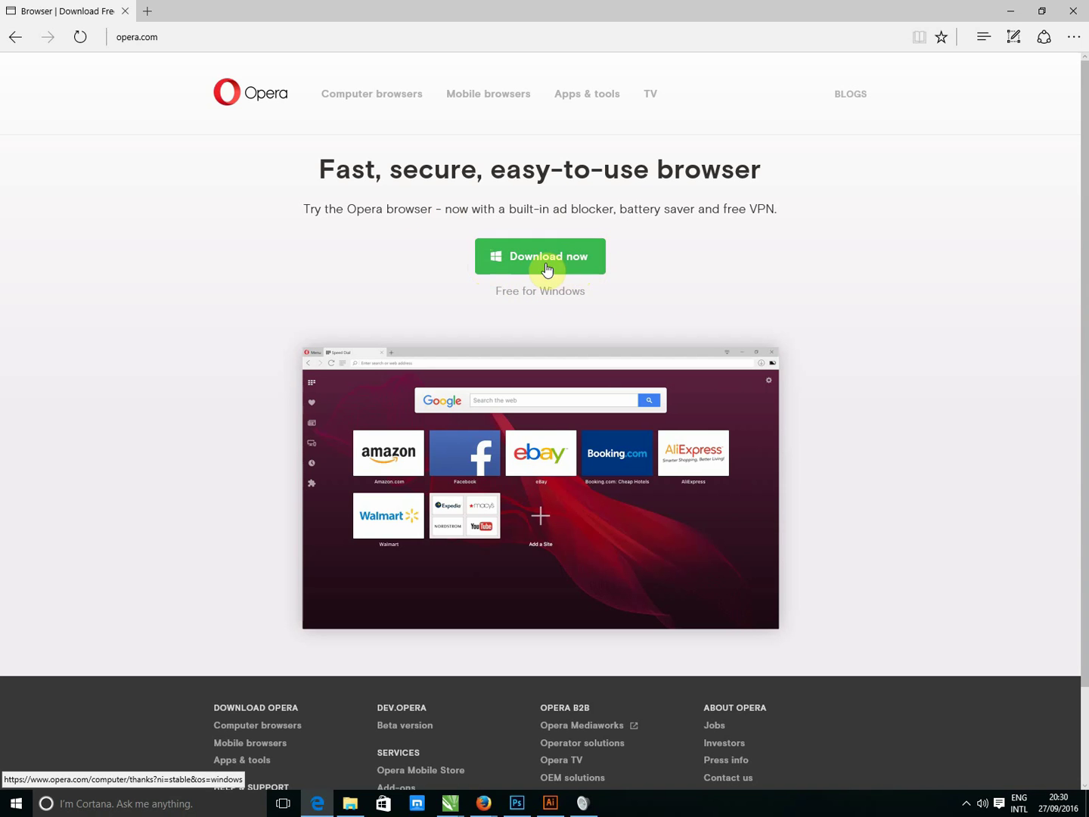
pyautogui.click(522, 266)
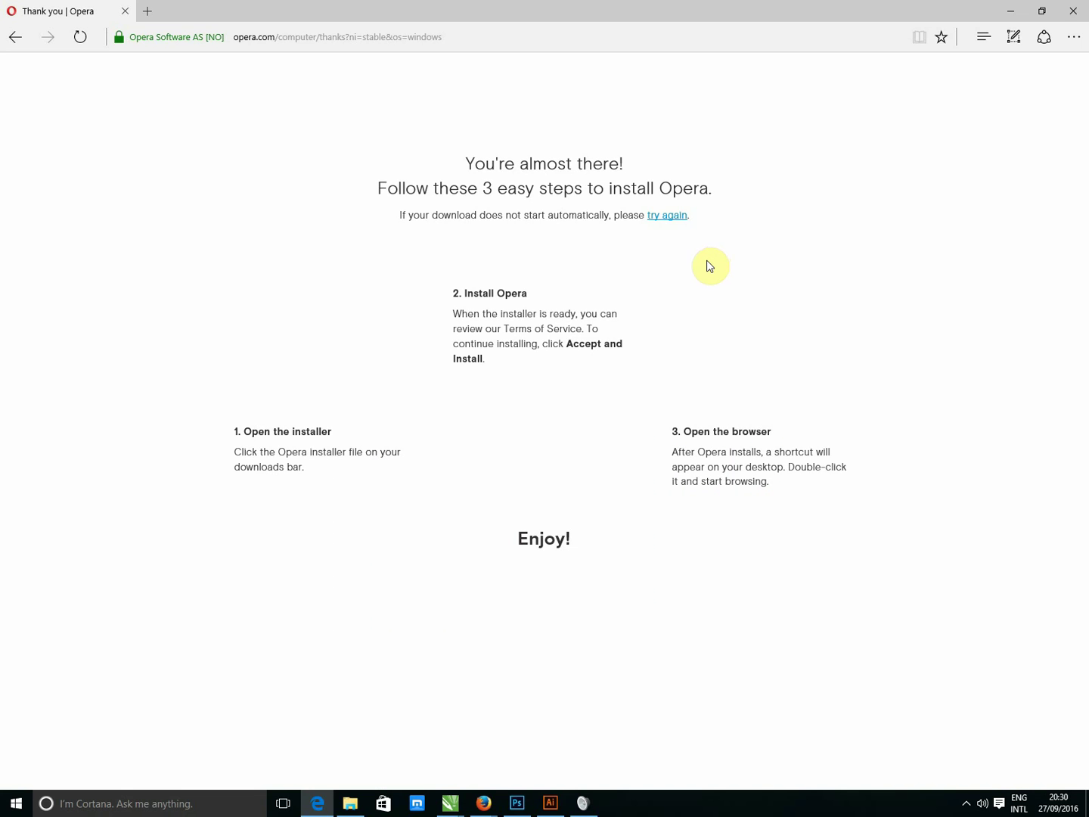
# - Retry the OperaSetup download, then minimize Edge to reveal the Downloads folder
pyautogui.click(656, 219)
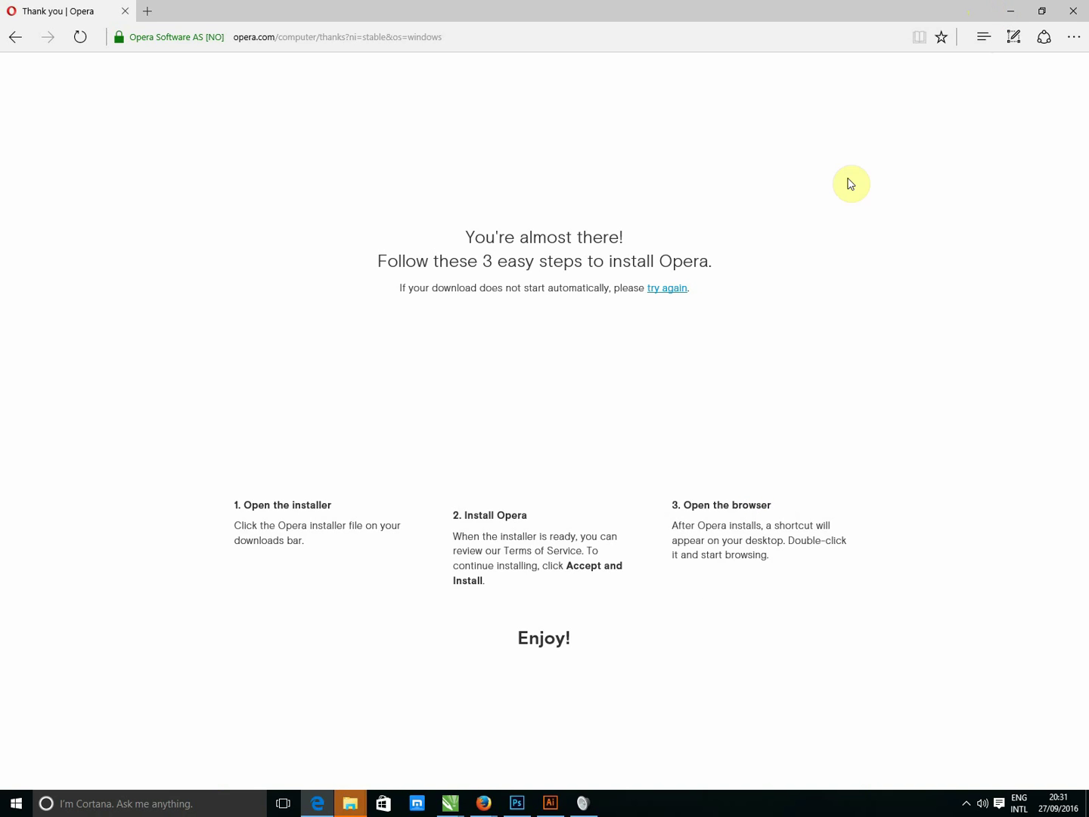
pyautogui.click(1013, 12)
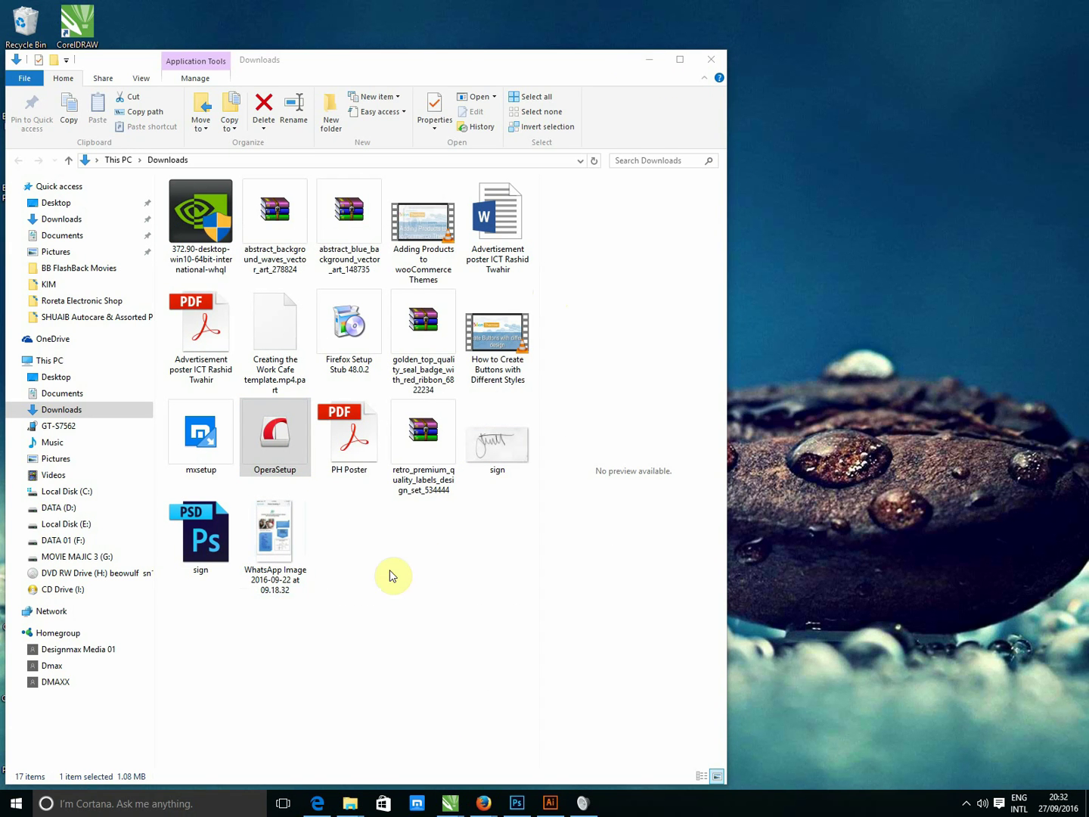
# - Run OperaSetup from Downloads as administrator and move the Explorer window aside
pyautogui.click(329, 493)
pyautogui.doubleClick(280, 443)
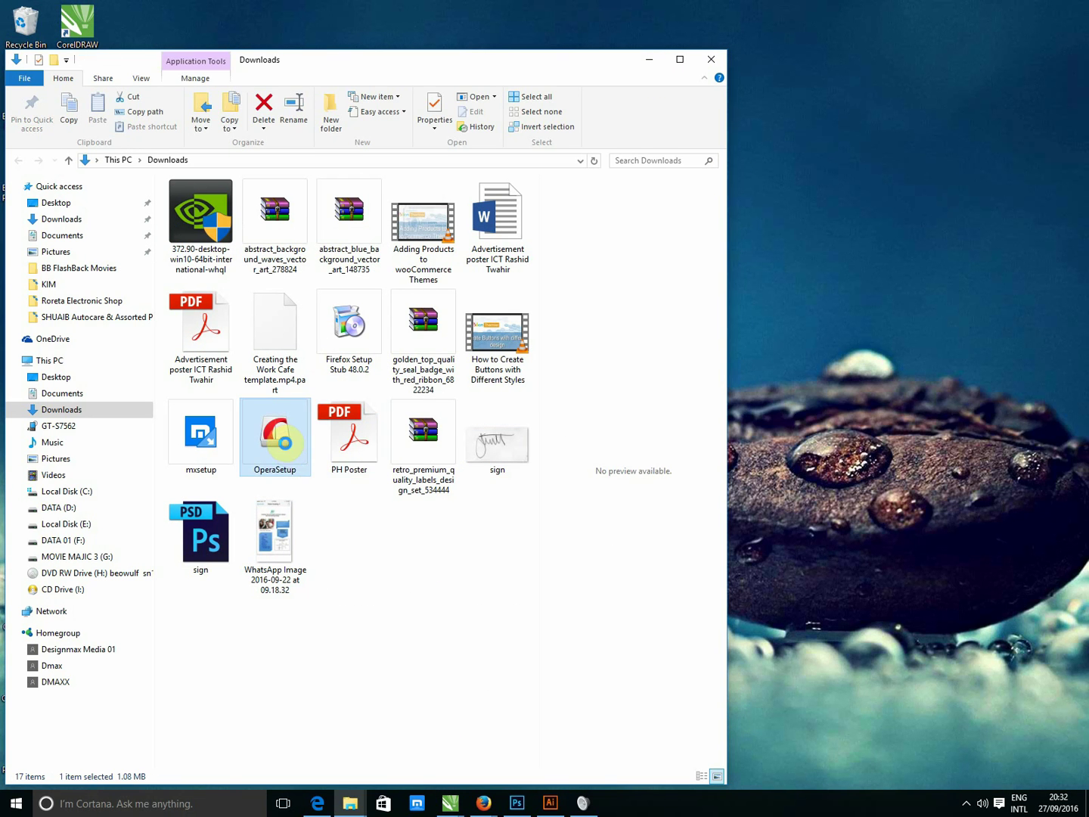
pyautogui.rightClick(286, 447)
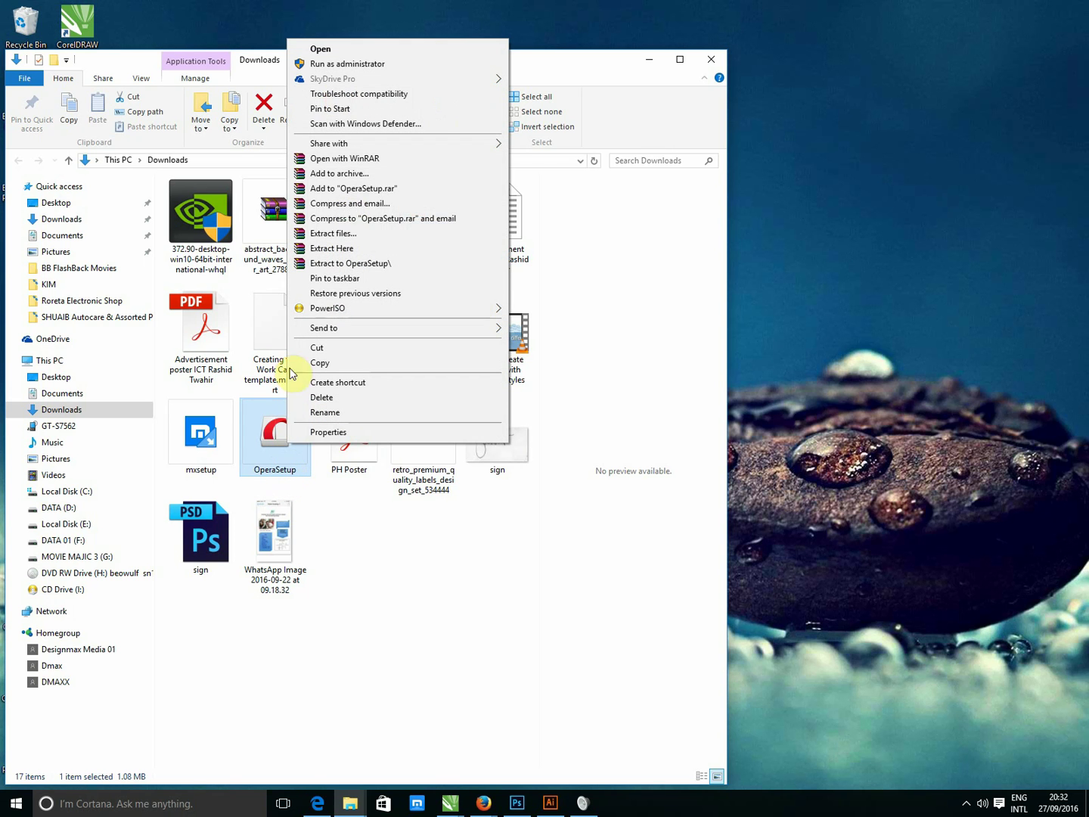
pyautogui.click(328, 66)
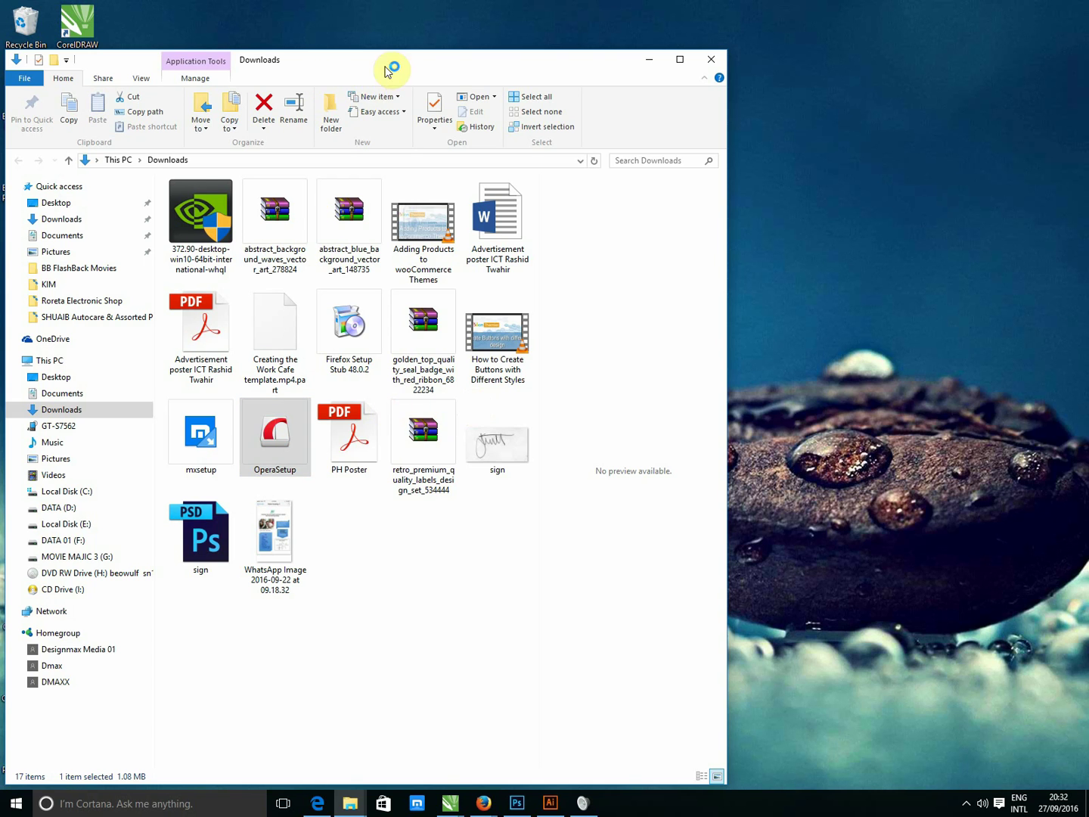
pyautogui.moveTo(403, 60); pyautogui.dragTo(605, 45)
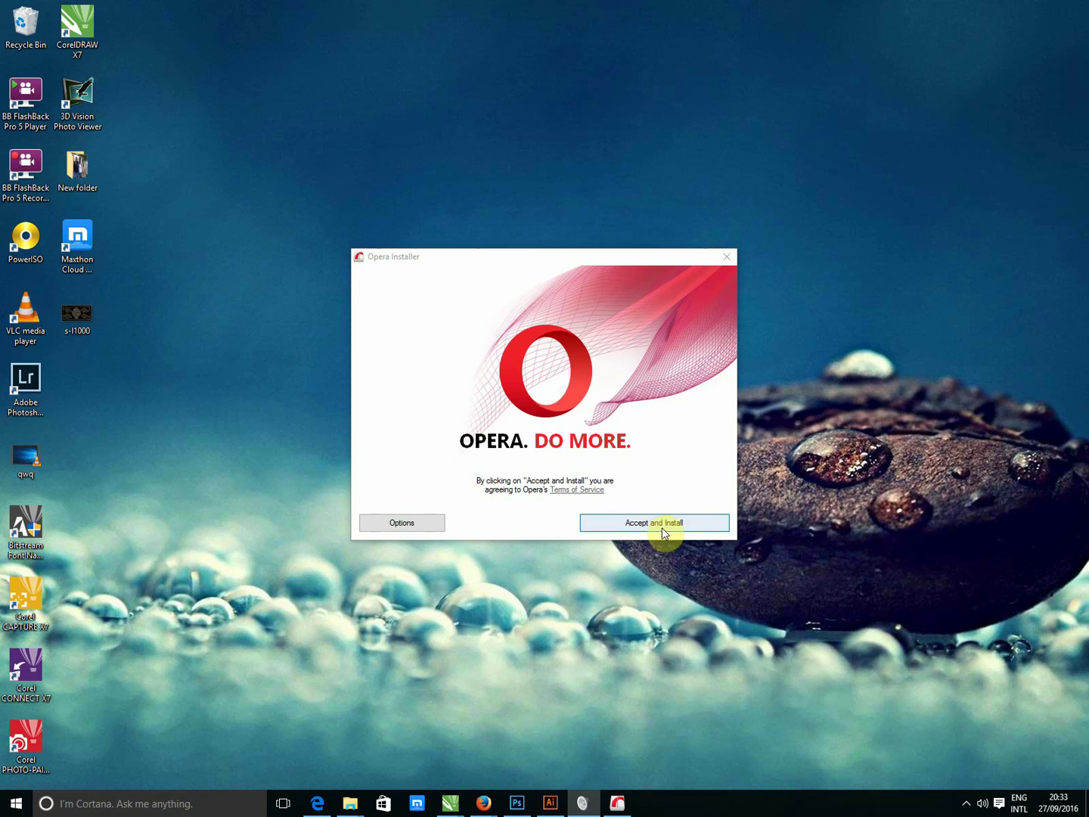
# - In the installer options, keep English and all users, and turn off usage-data sharing
pyautogui.click(413, 528)
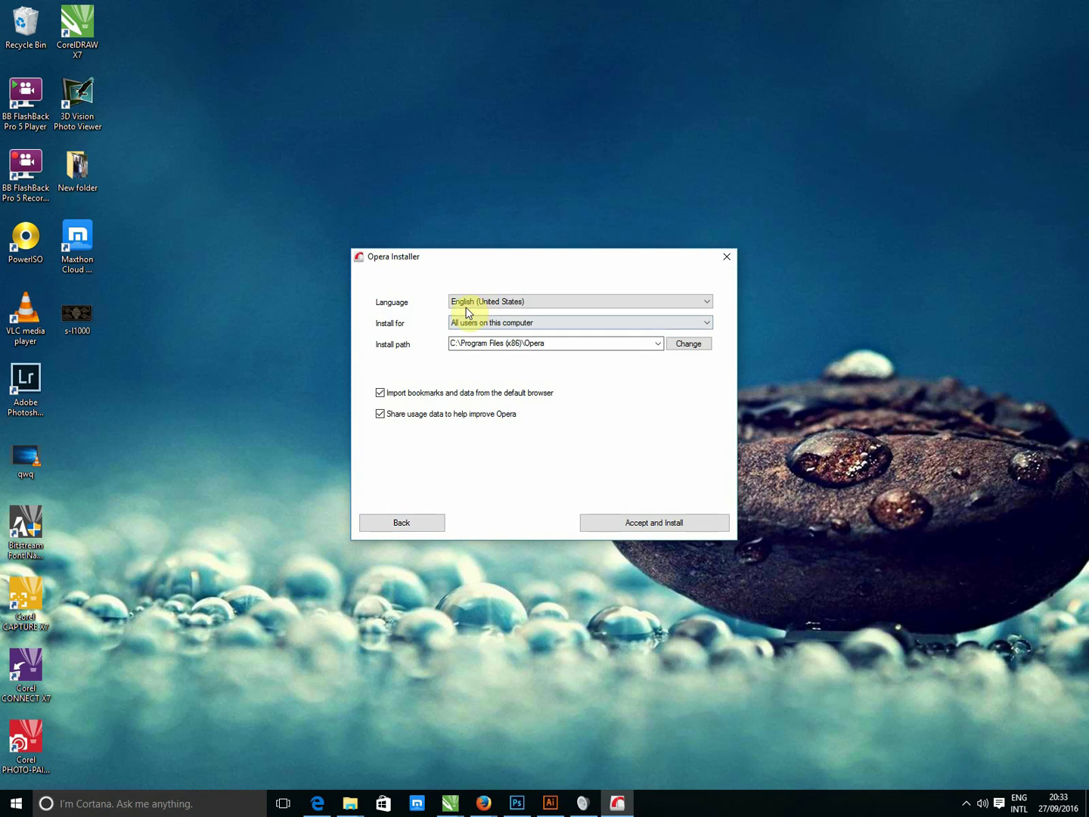
pyautogui.click(705, 305)
pyautogui.click(704, 306)
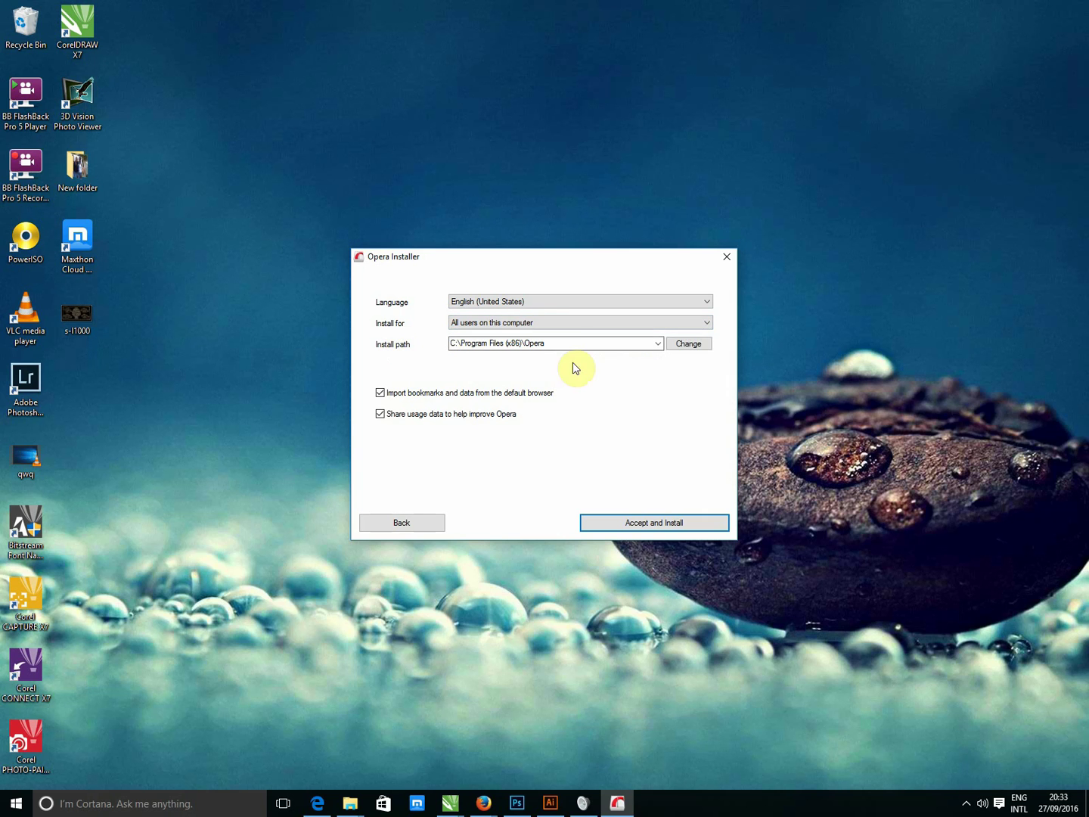
pyautogui.click(565, 323)
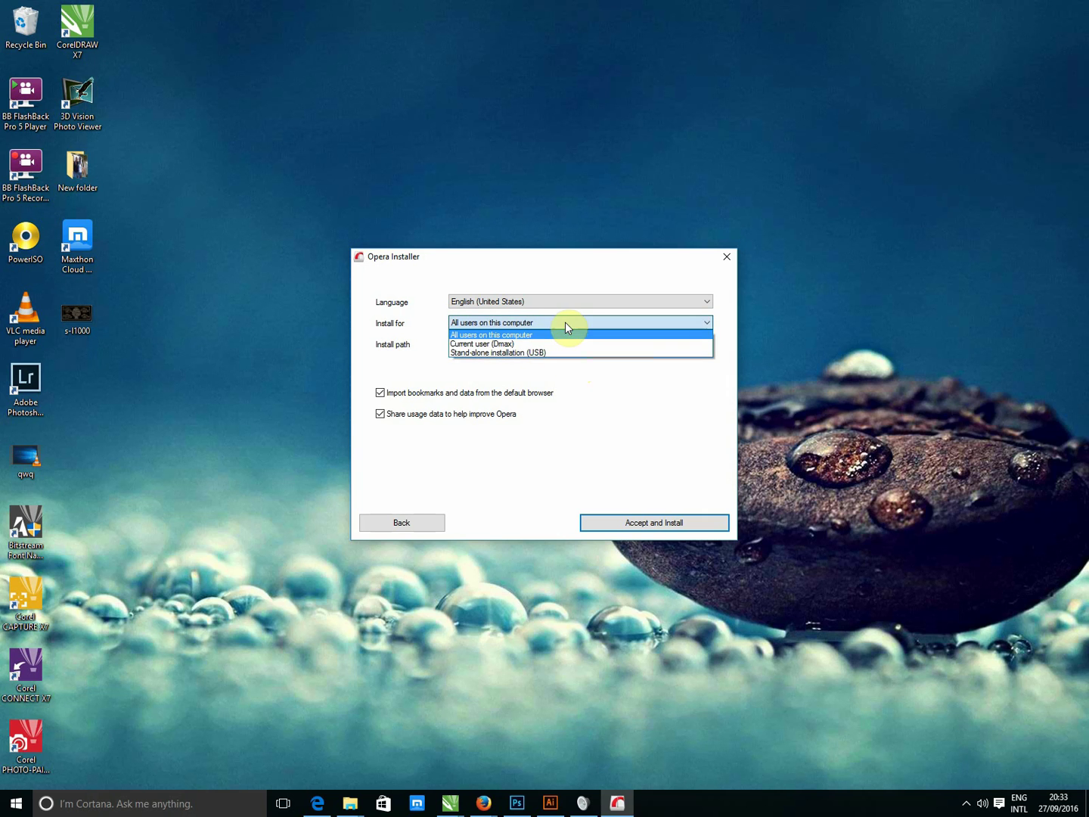
pyautogui.click(416, 329)
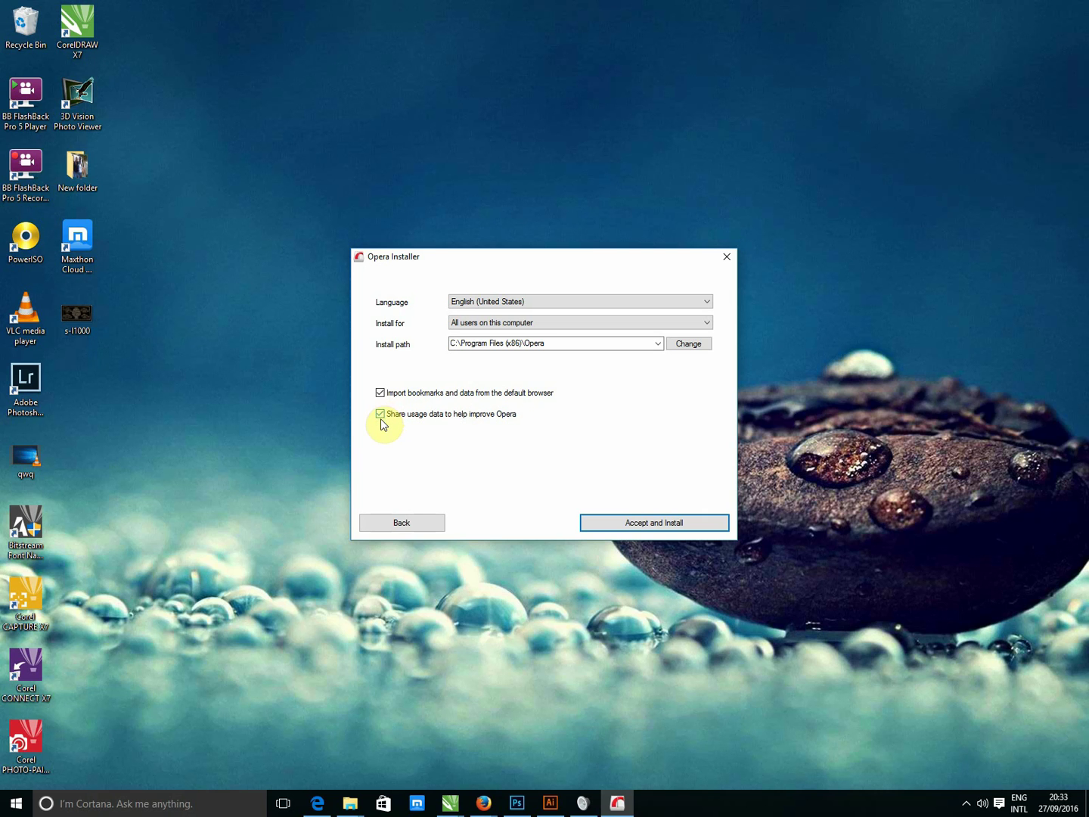
pyautogui.click(381, 418)
pyautogui.click(381, 416)
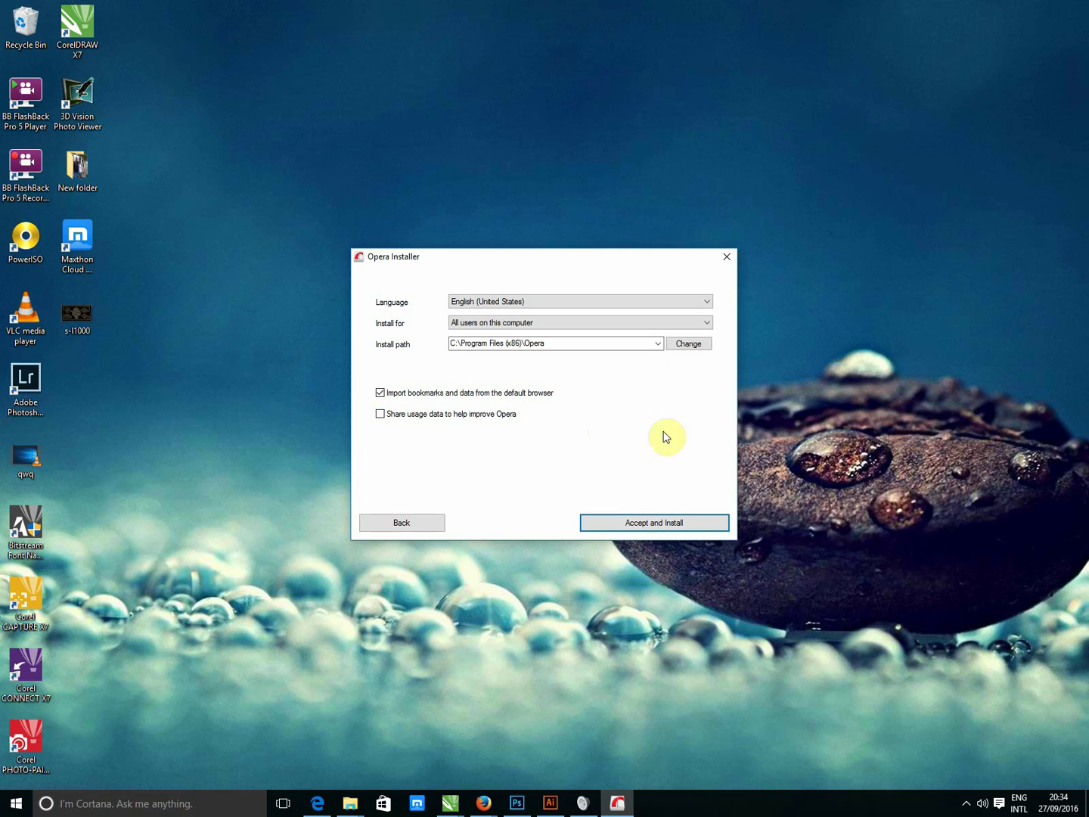
# - Accept the terms and install Opera
pyautogui.click(640, 523)
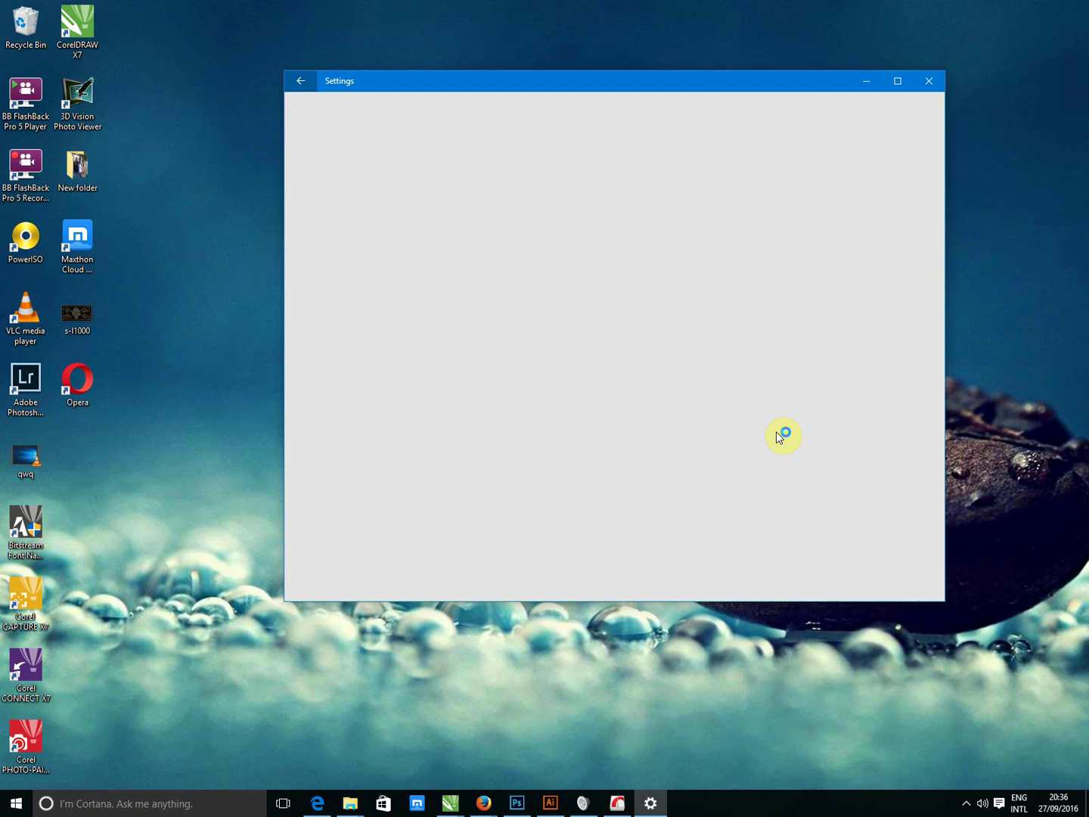
# - Replace Firefox with Opera Internet Browser as the default web browser
pyautogui.moveTo(526, 83)
pyautogui.mouseDown()
pyautogui.moveTo(874, 114)
pyautogui.moveTo(563, 79)
pyautogui.mouseUp()
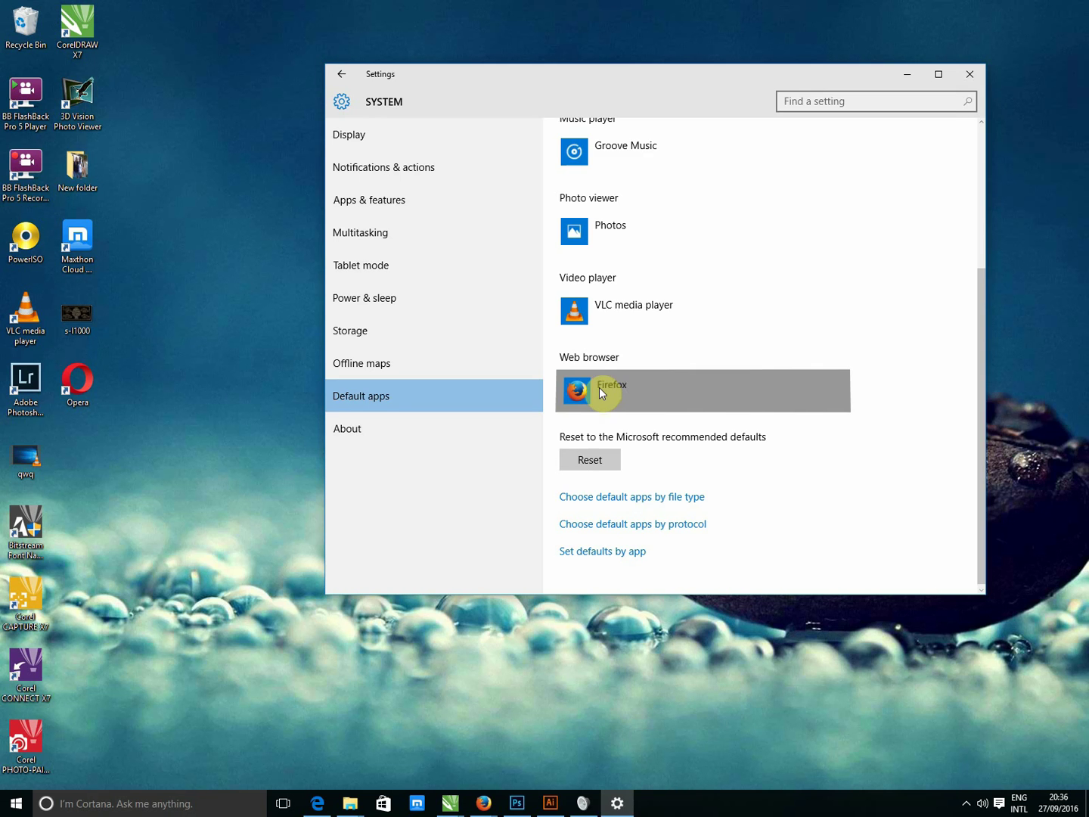
pyautogui.click(600, 388)
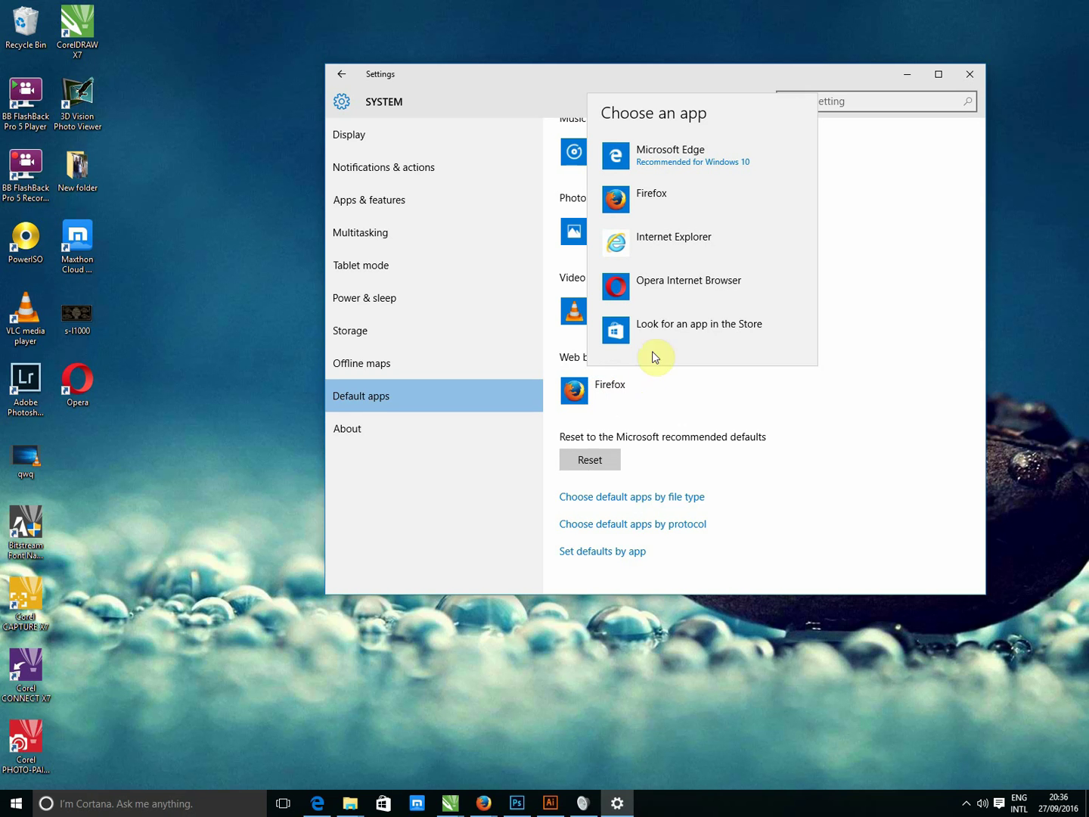
pyautogui.click(666, 283)
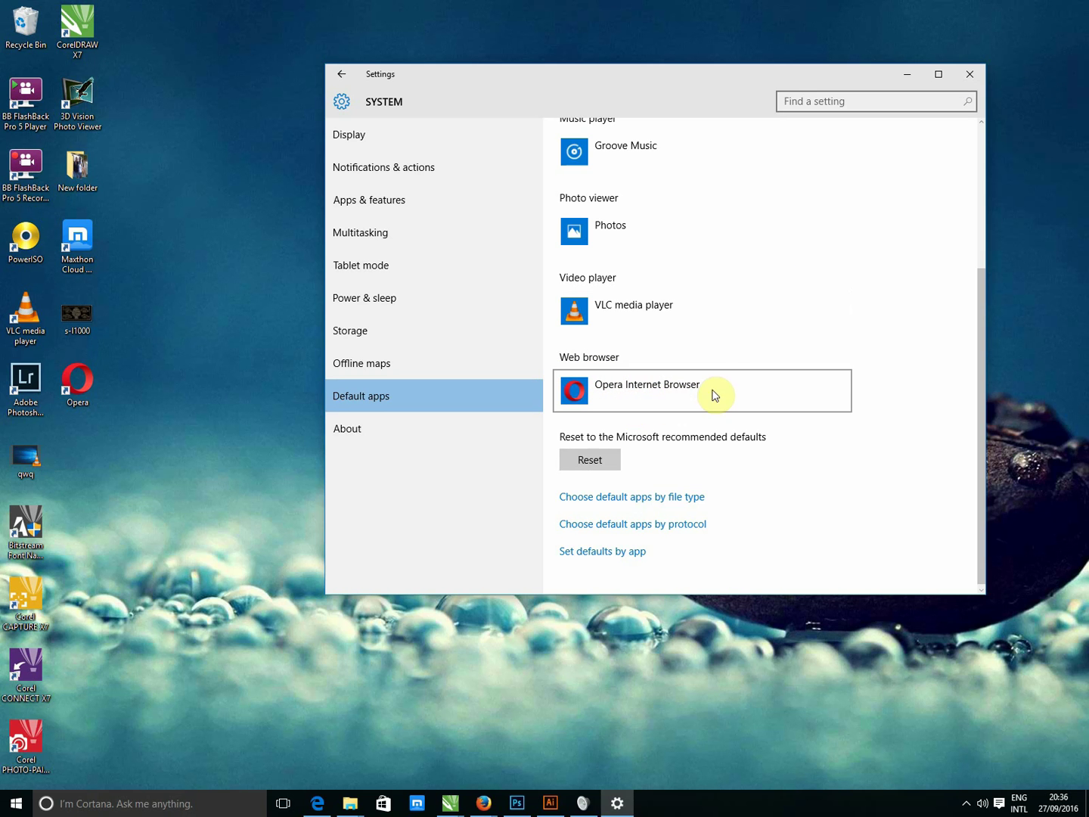
# - Close Settings, start Opera from its desktop shortcut, and focus the Speed Dial search field
pyautogui.click(972, 78)
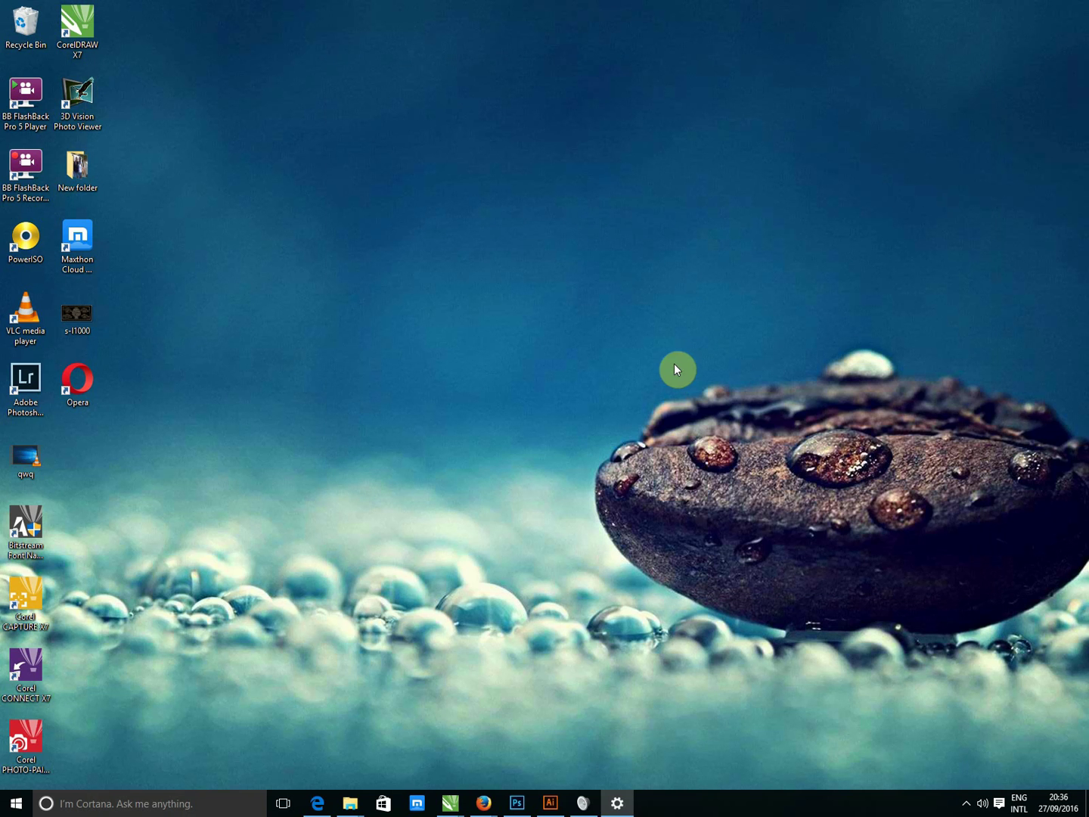
pyautogui.doubleClick(90, 400)
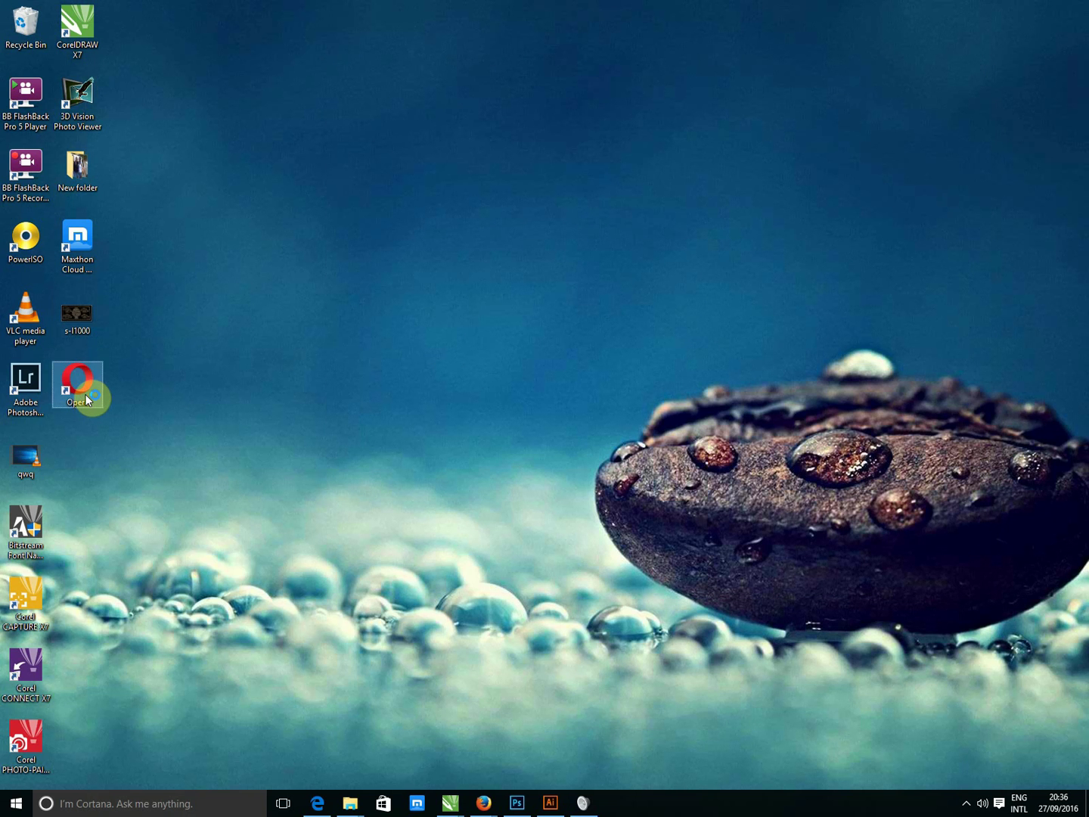
pyautogui.click(496, 395)
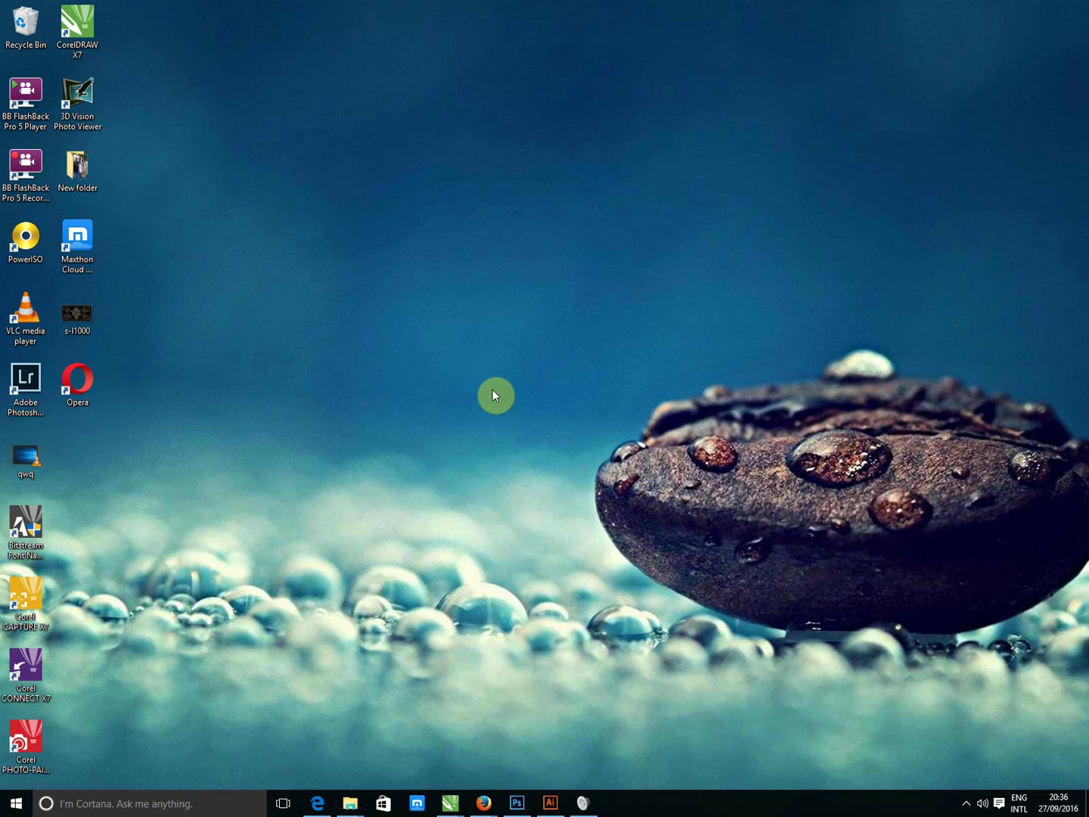
pyautogui.click(464, 716)
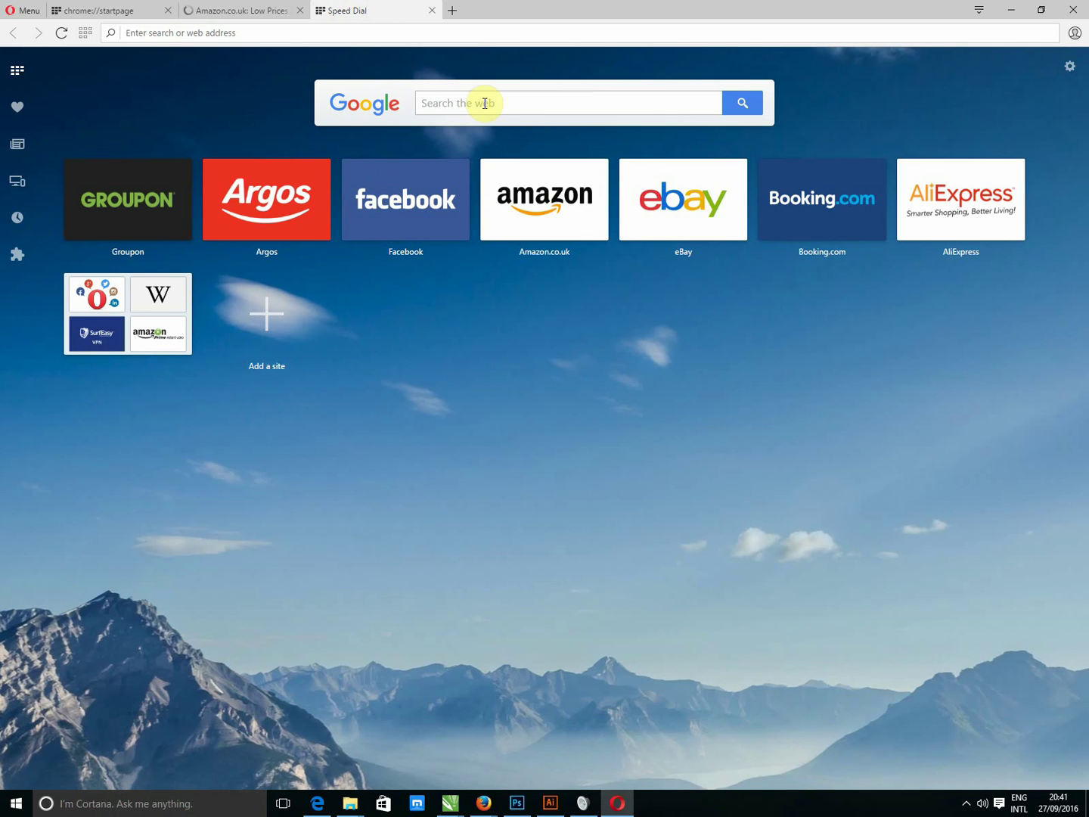
pyautogui.click(485, 103)
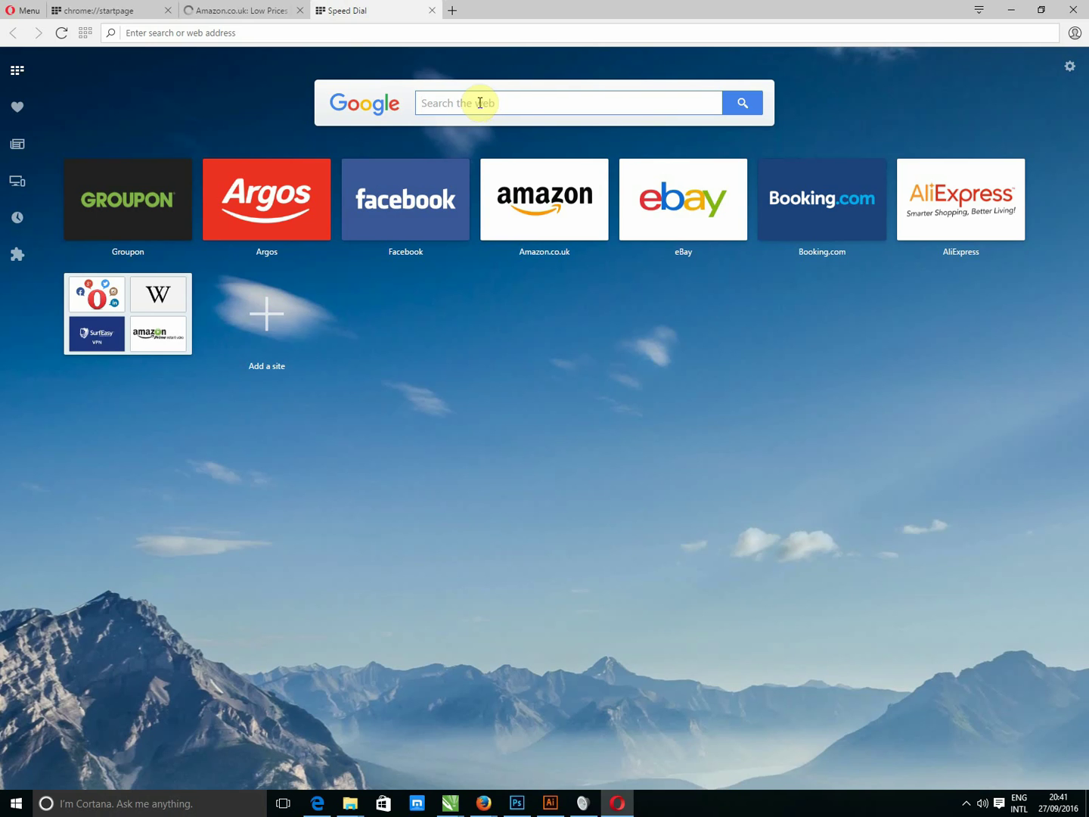